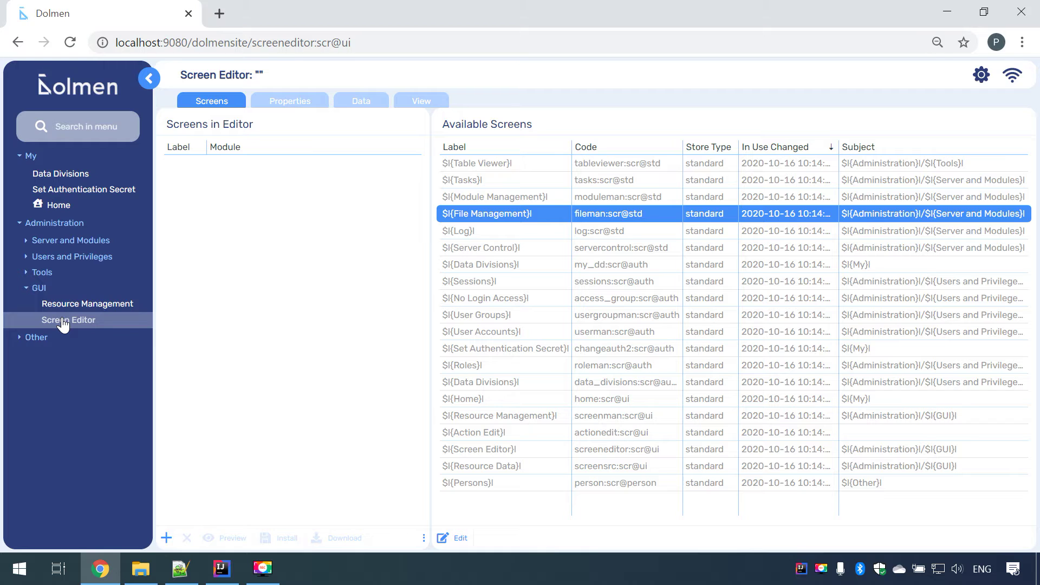
Create a new screen labelled Customer in module DEMO1_PRVT
{"action": "left_click", "coordinate": [167, 540]}
{"action": "type", "text": "Customer"}
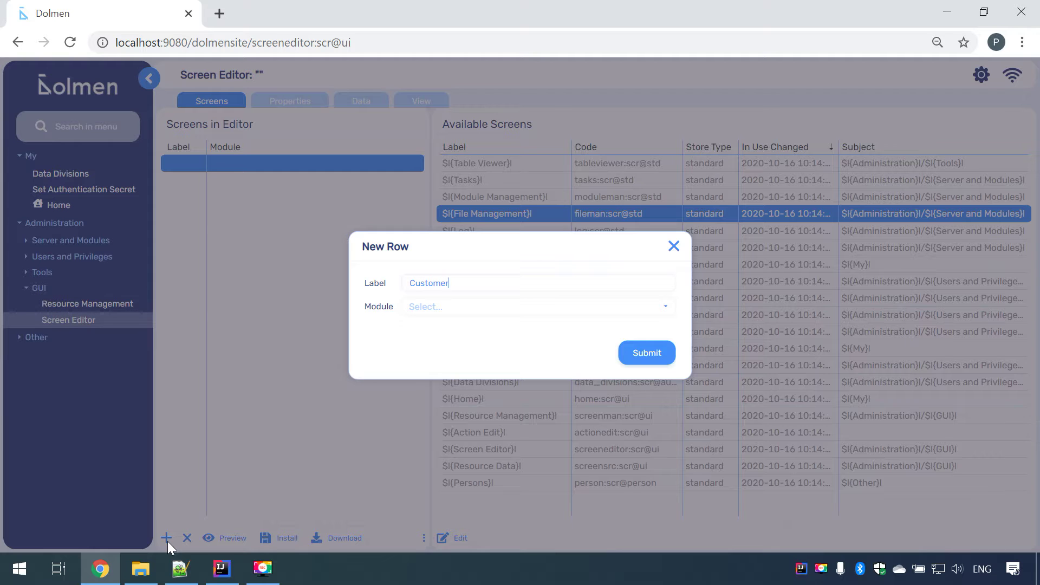
{"action": "key", "text": "Tab"}
{"action": "type", "text": "DEM"}
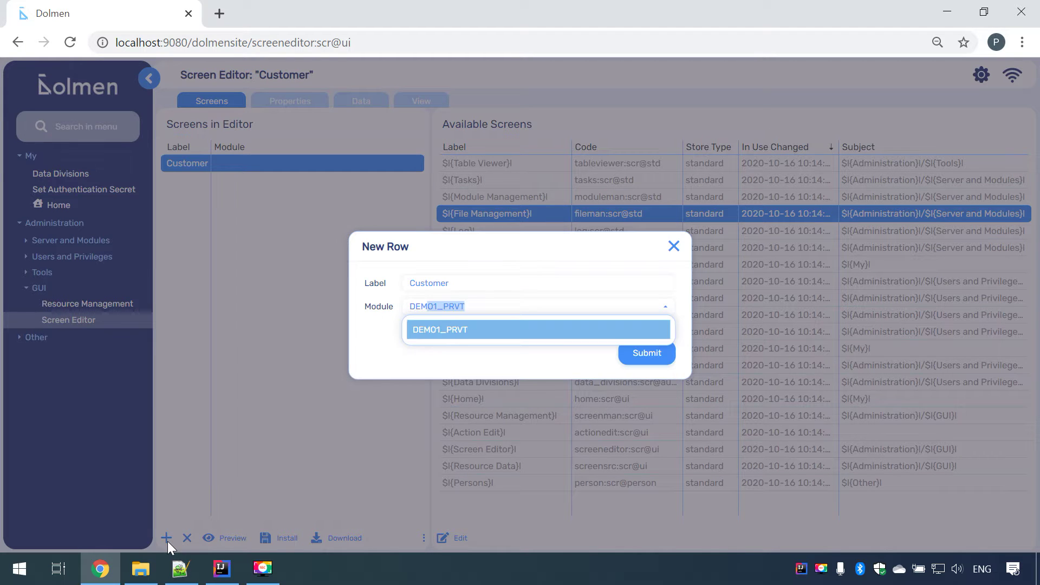
{"action": "left_click", "coordinate": [439, 331]}
{"action": "left_click", "coordinate": [645, 353]}
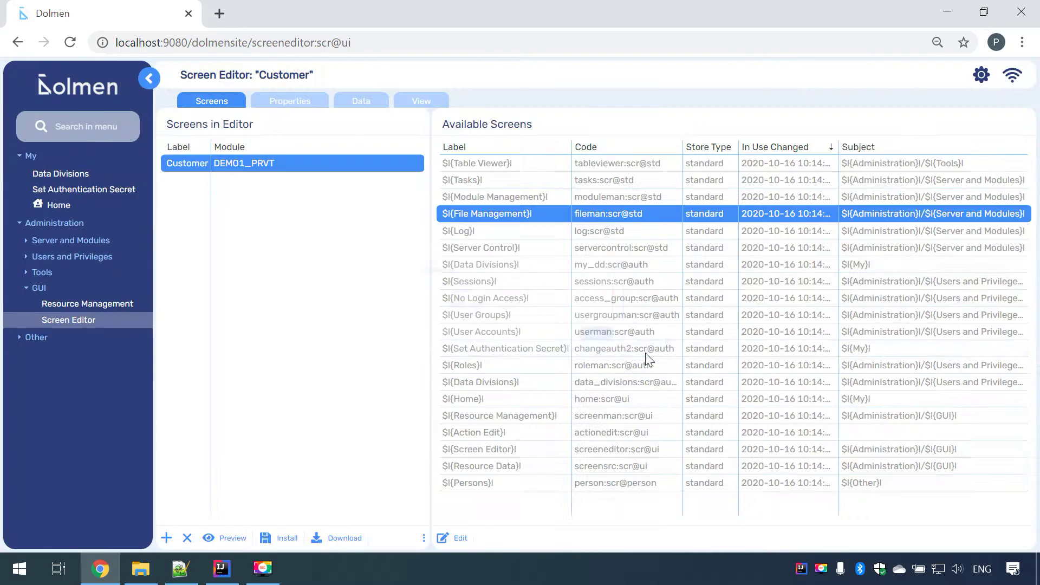
Set the Customer screen's code to demo1_customer, subject to Demo1, and grid to 240 columns and 240 rows
{"action": "left_click", "coordinate": [281, 101]}
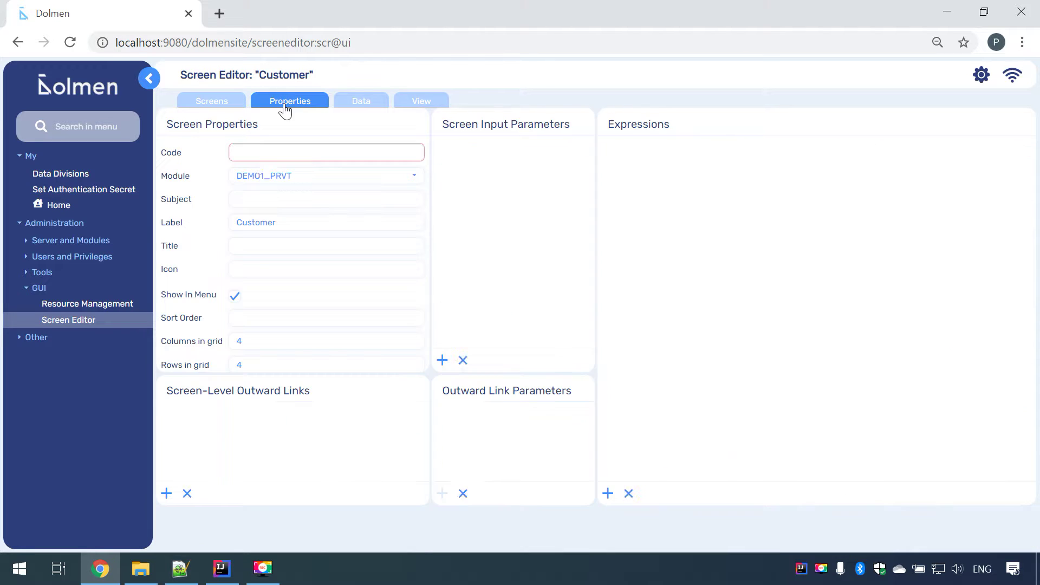
{"action": "type", "text": "demo1_customer"}
{"action": "key", "text": "Tab"}
{"action": "type", "text": "Dem"}
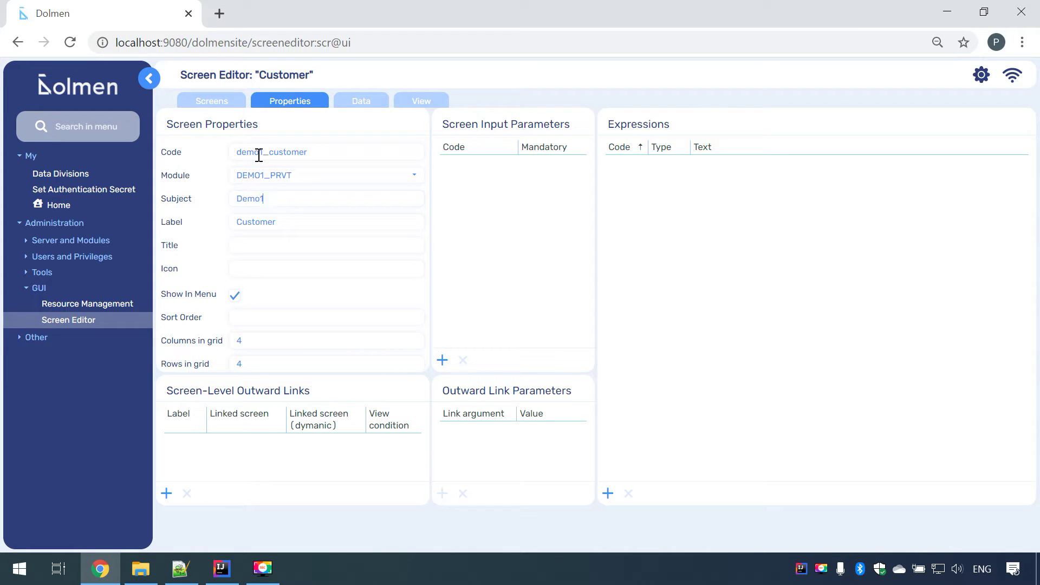
{"action": "left_click_drag", "start_coordinate": [244, 338], "coordinate": [226, 340]}
{"action": "type", "text": "240"}
{"action": "key", "text": "Tab"}
{"action": "type", "text": "240"}
Add a data source with code customer based on table Demo1_Prvt.Customer, keeping type Table
{"action": "left_click", "coordinate": [362, 102]}
{"action": "left_click", "coordinate": [167, 538]}
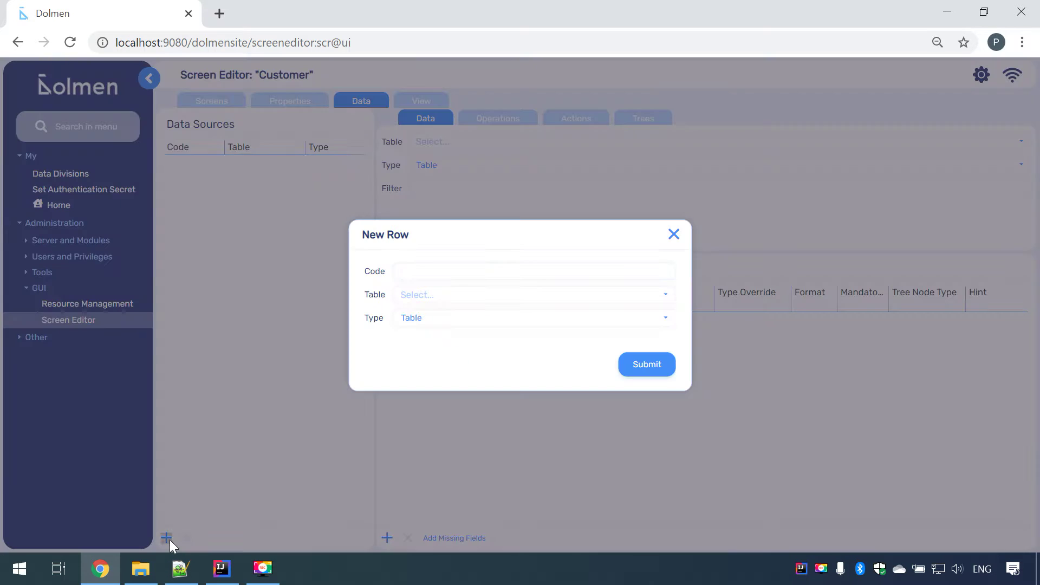
{"action": "type", "text": "customer"}
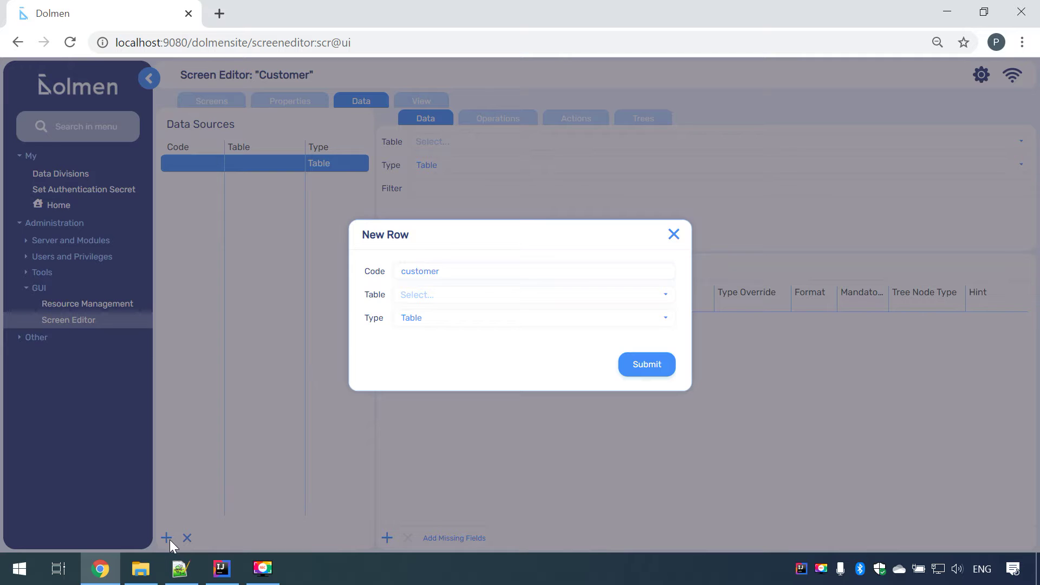
{"action": "key", "text": "Tab"}
{"action": "type", "text": "Demo"}
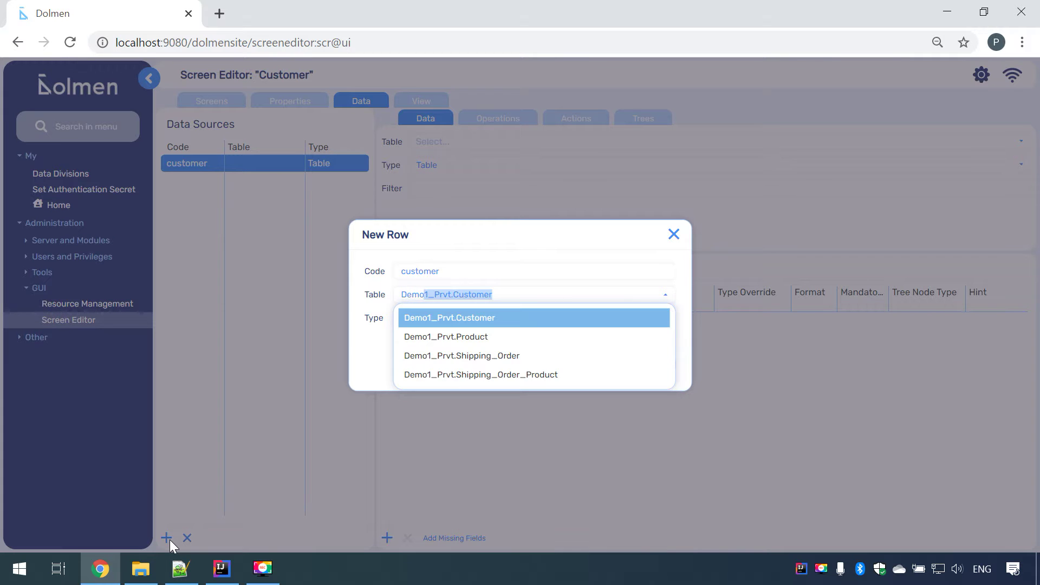
{"action": "key", "text": "Return"}
{"action": "key", "text": "Tab"}
{"action": "key", "text": "Return"}
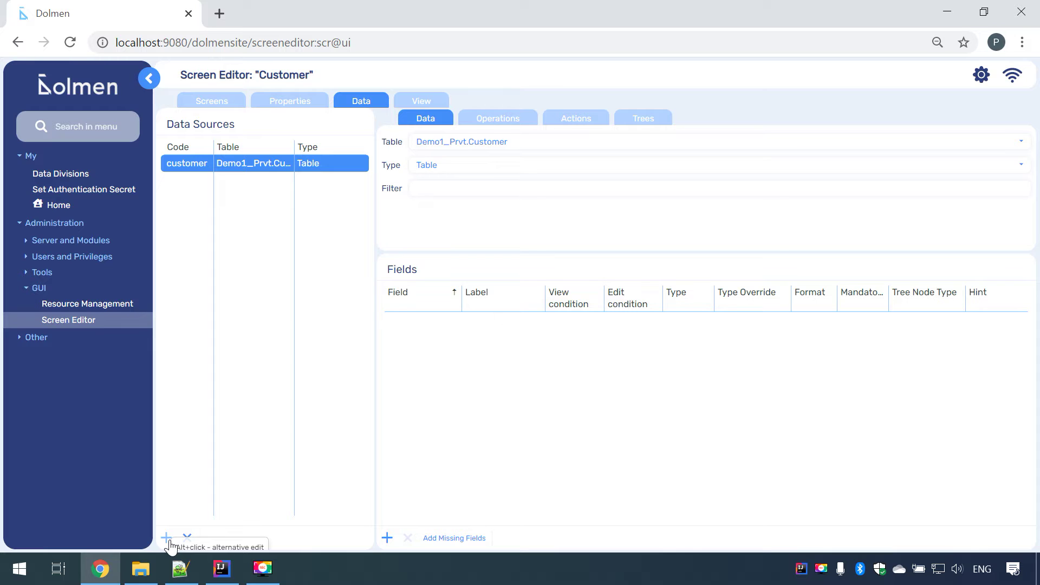
Add all missing fields and missing operations to the customer data source
{"action": "left_click", "coordinate": [454, 539]}
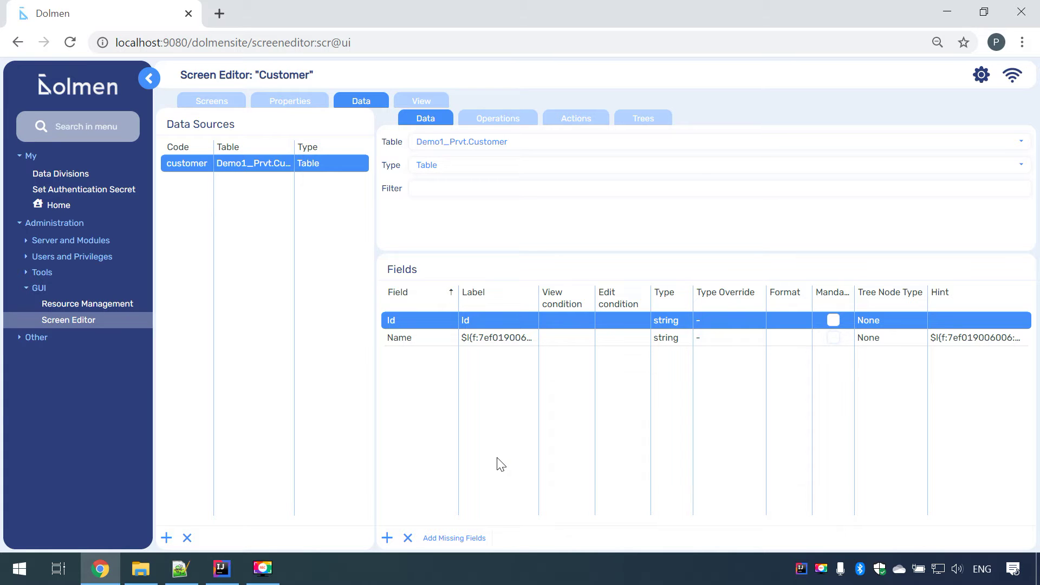
{"action": "left_click", "coordinate": [494, 124]}
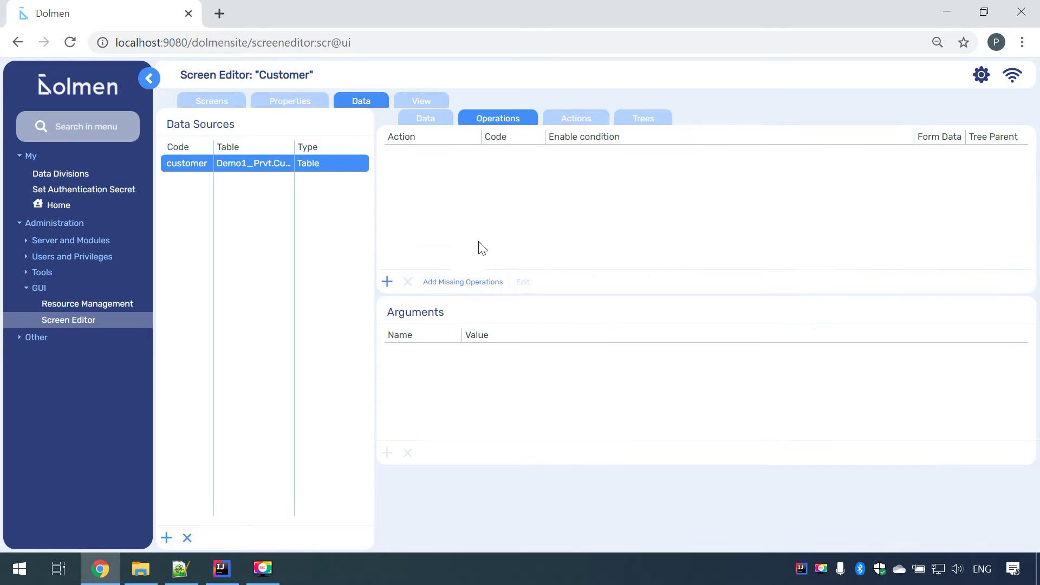
{"action": "left_click", "coordinate": [474, 286]}
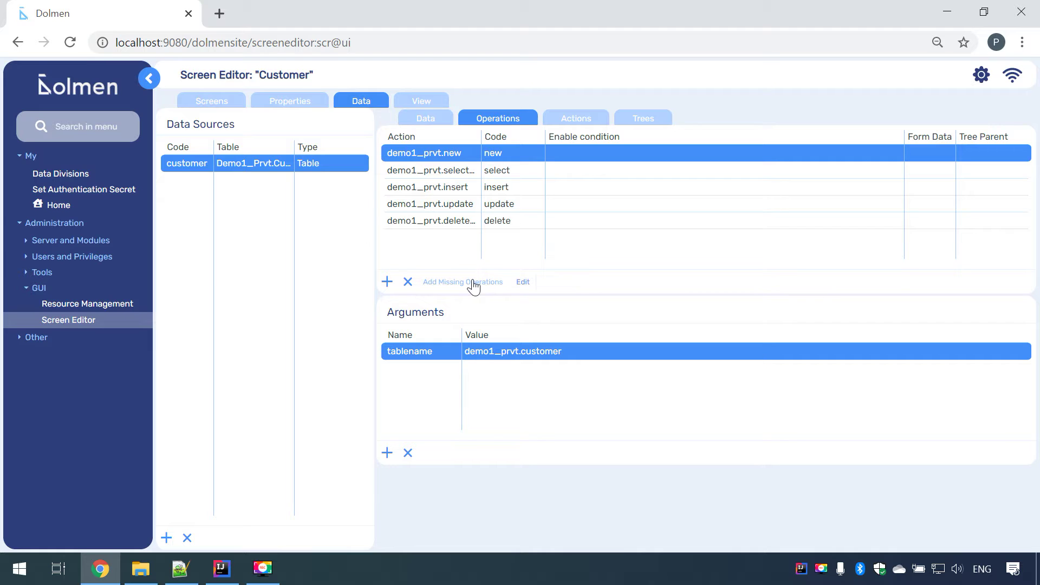
Add a view part p_main to the Customer screen with datasource customer and type Table
{"action": "left_click", "coordinate": [423, 101]}
{"action": "left_click", "coordinate": [306, 125]}
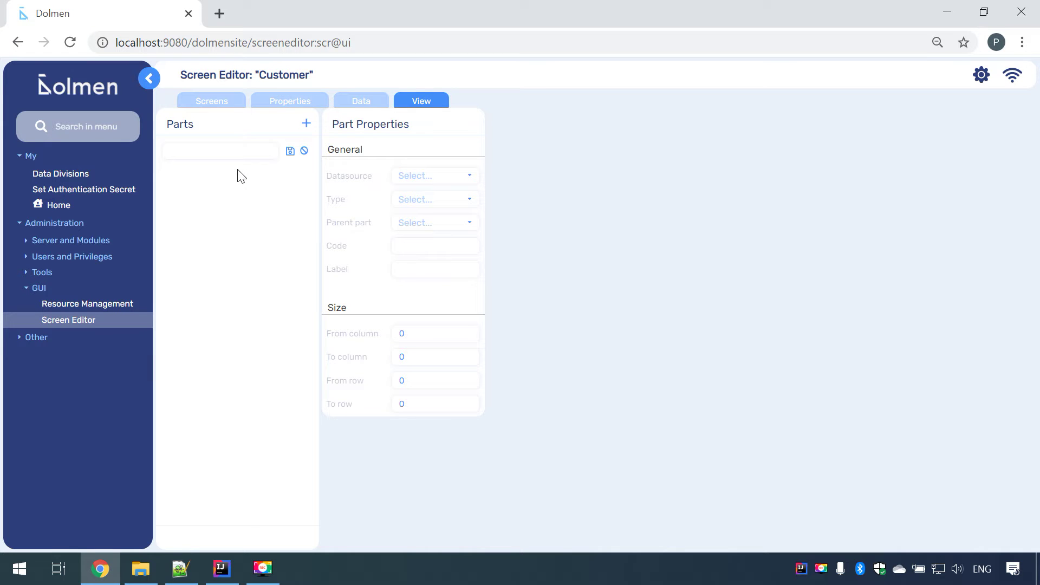
{"action": "left_click", "coordinate": [219, 152]}
{"action": "type", "text": "p_main"}
{"action": "key", "text": "Return"}
{"action": "left_click", "coordinate": [424, 169]}
{"action": "left_click", "coordinate": [425, 219]}
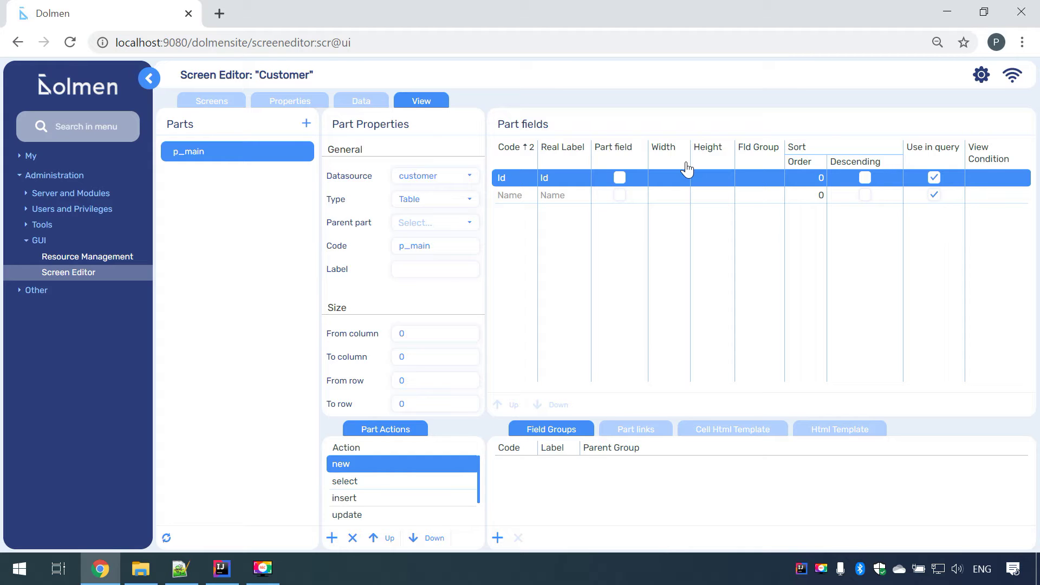
Include the Name field in part p_main and set its sort order to 1
{"action": "left_click", "coordinate": [805, 194]}
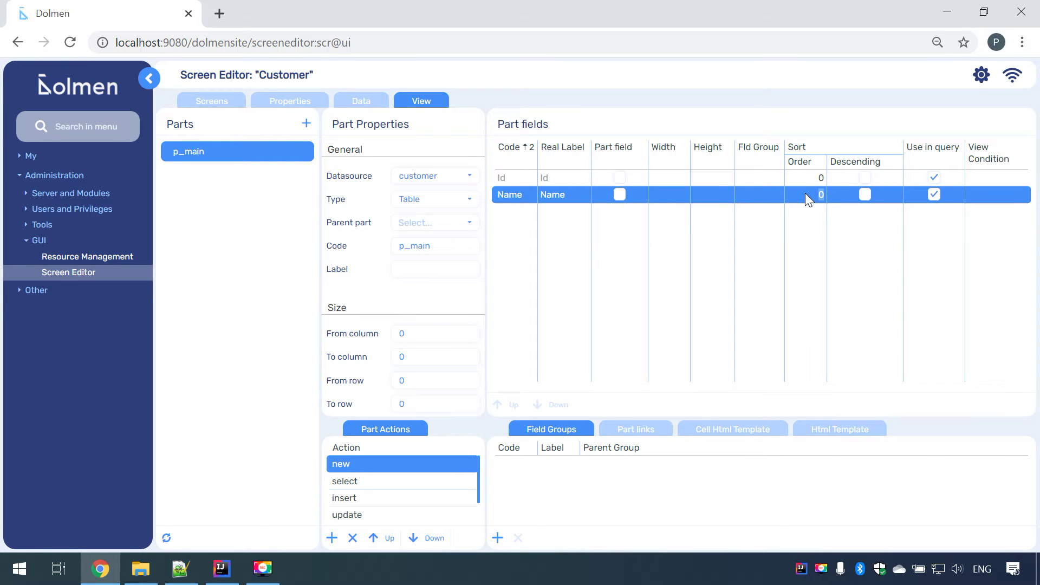
{"action": "left_click", "coordinate": [619, 195]}
{"action": "type", "text": "1"}
{"action": "key", "text": "Return"}
Size part p_main to span columns 1 to 240 and rows 1 to 240
{"action": "left_click", "coordinate": [420, 334]}
{"action": "type", "text": "1"}
{"action": "key", "text": "Tab"}
{"action": "type", "text": "240"}
{"action": "key", "text": "Tab"}
{"action": "type", "text": "1"}
{"action": "key", "text": "Tab"}
{"action": "type", "text": "240"}
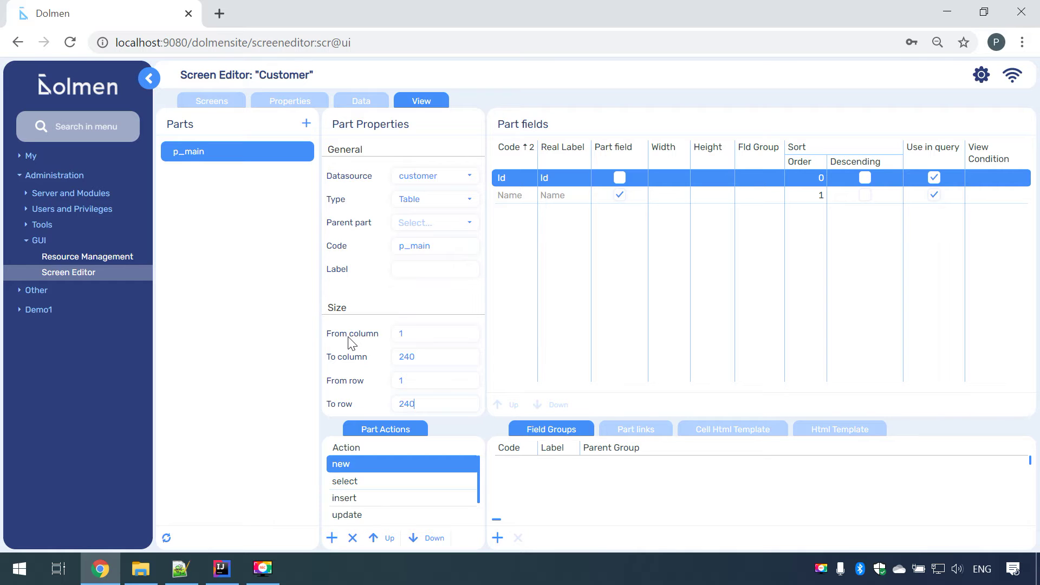
Preview the Customer screen and install it
{"action": "left_click", "coordinate": [223, 103]}
{"action": "left_click", "coordinate": [227, 539]}
{"action": "left_click", "coordinate": [251, 75]}
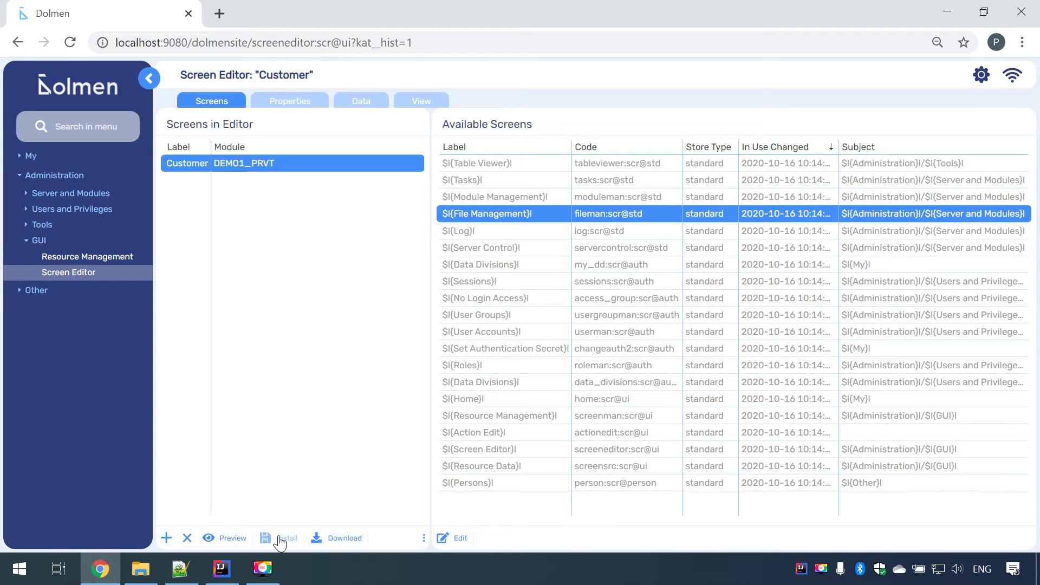
{"action": "left_click", "coordinate": [281, 540]}
{"action": "left_click", "coordinate": [496, 328]}
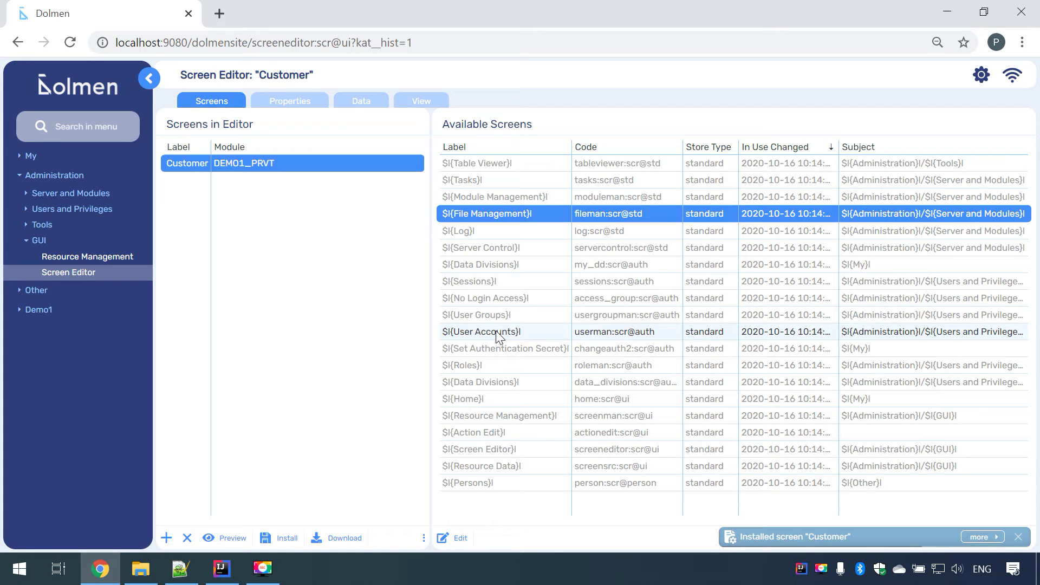
Open the installed Customer screen under Demo1 and add a first record with the customer's full name
{"action": "left_click", "coordinate": [37, 313]}
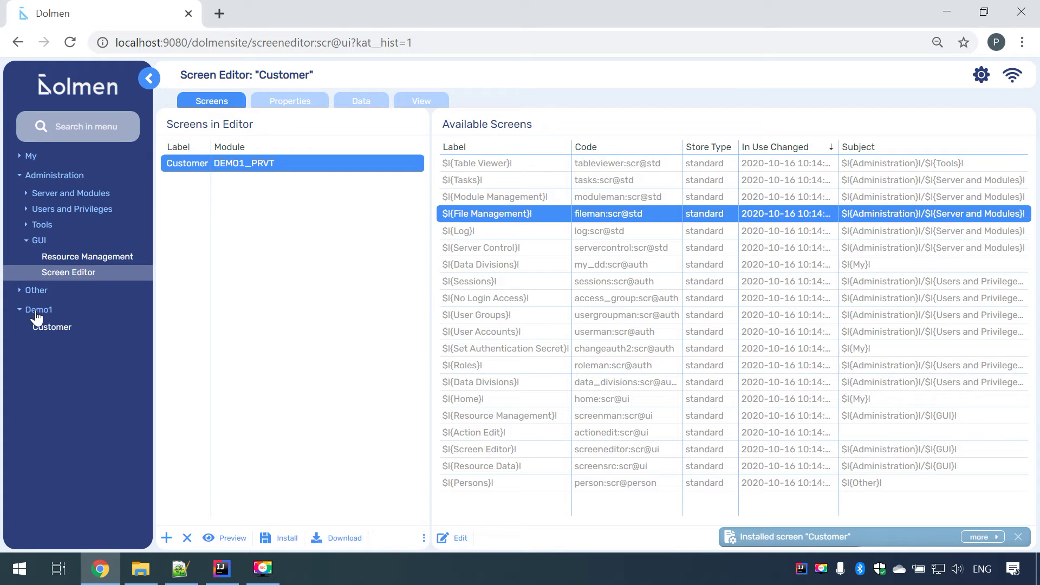
{"action": "left_click", "coordinate": [44, 335]}
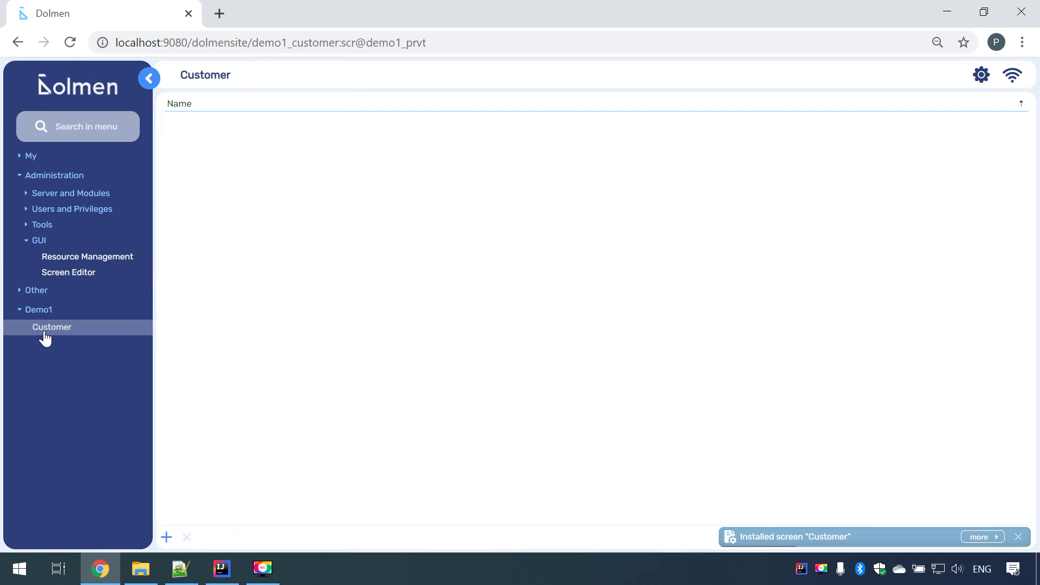
{"action": "left_click", "coordinate": [167, 538]}
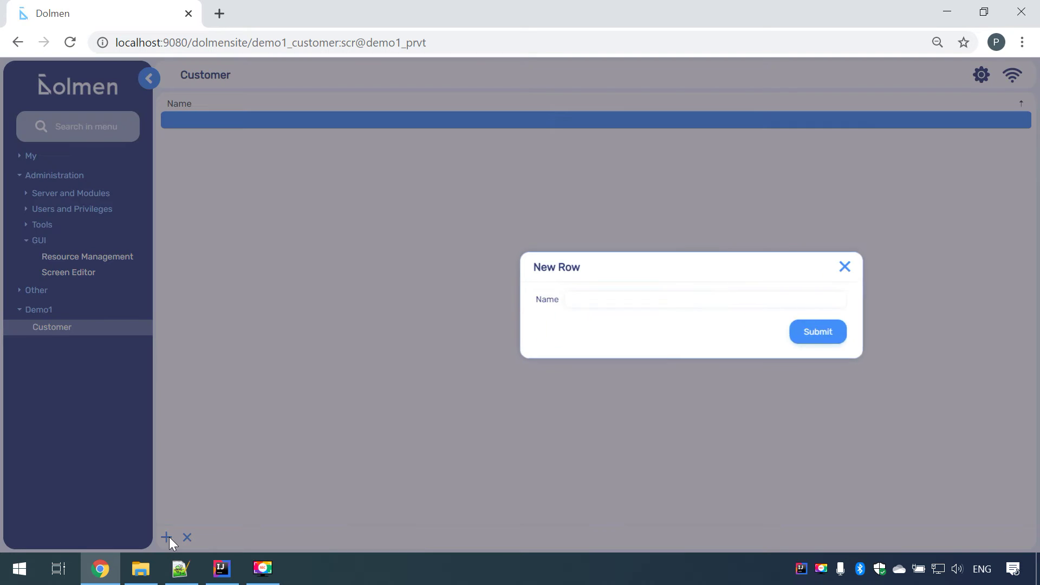
{"action": "type", "text": "Smith, Alice"}
{"action": "key", "text": "Return"}
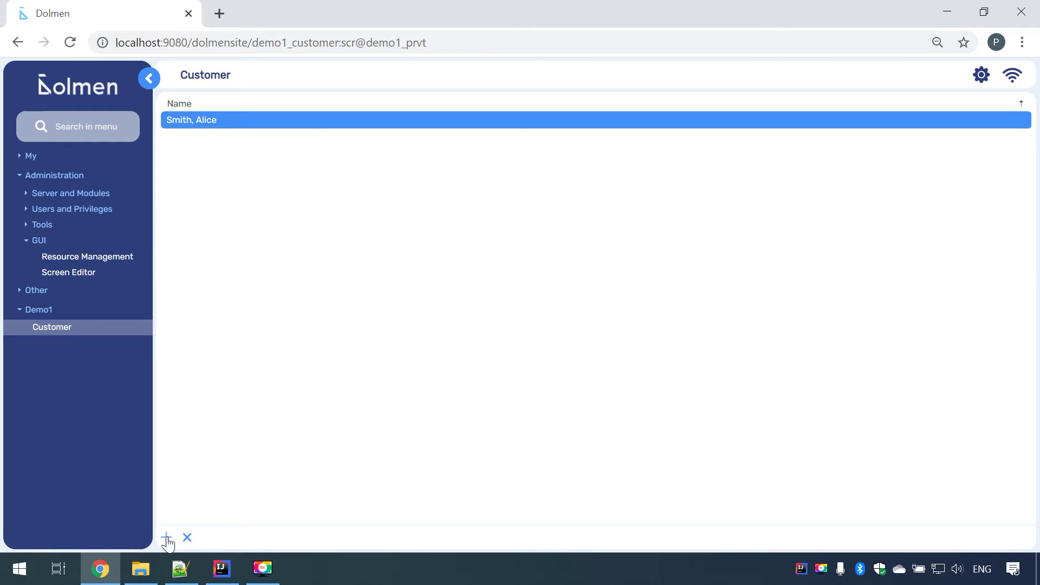
Add several more customer records, entering each customer's full name
{"action": "left_click", "coordinate": [167, 536]}
{"action": "type", "text": "Doe, John"}
{"action": "key", "text": "Return"}
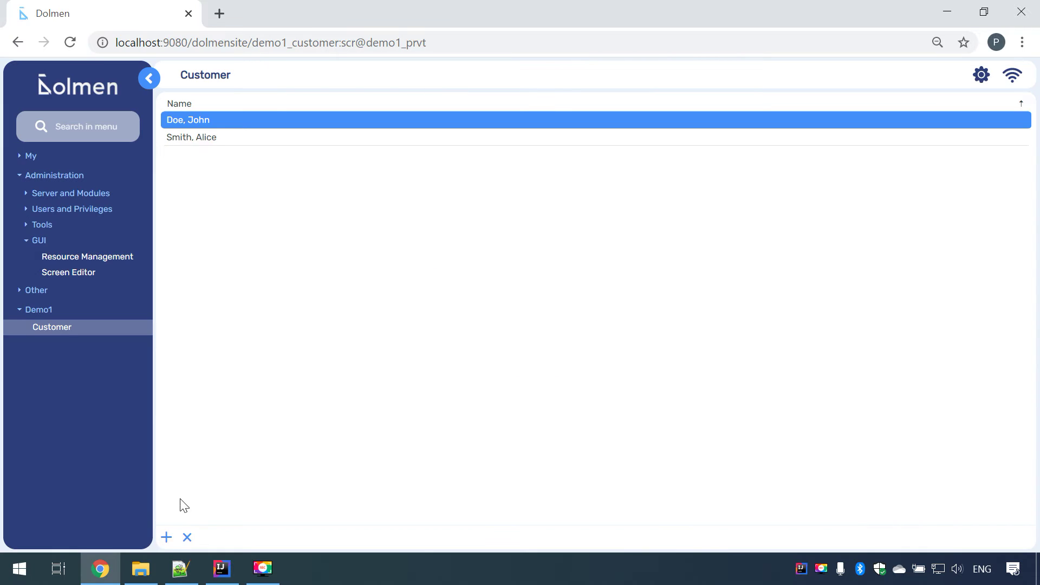
{"action": "left_click", "coordinate": [168, 537]}
{"action": "type", "text": "File, Peter"}
{"action": "key", "text": "Return"}
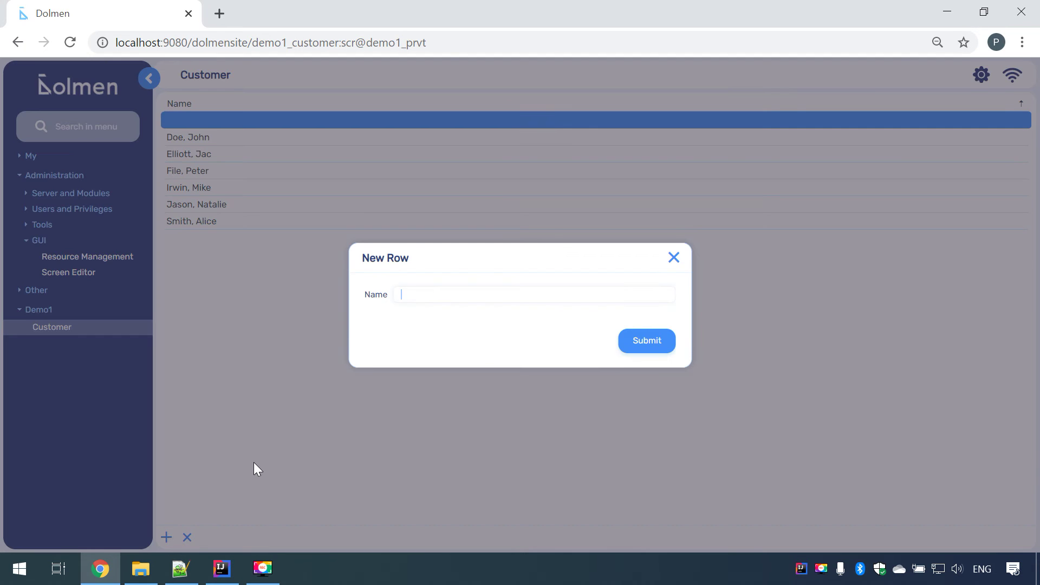
{"action": "type", "text": "Vinson, Terry"}
{"action": "key", "text": "Return"}
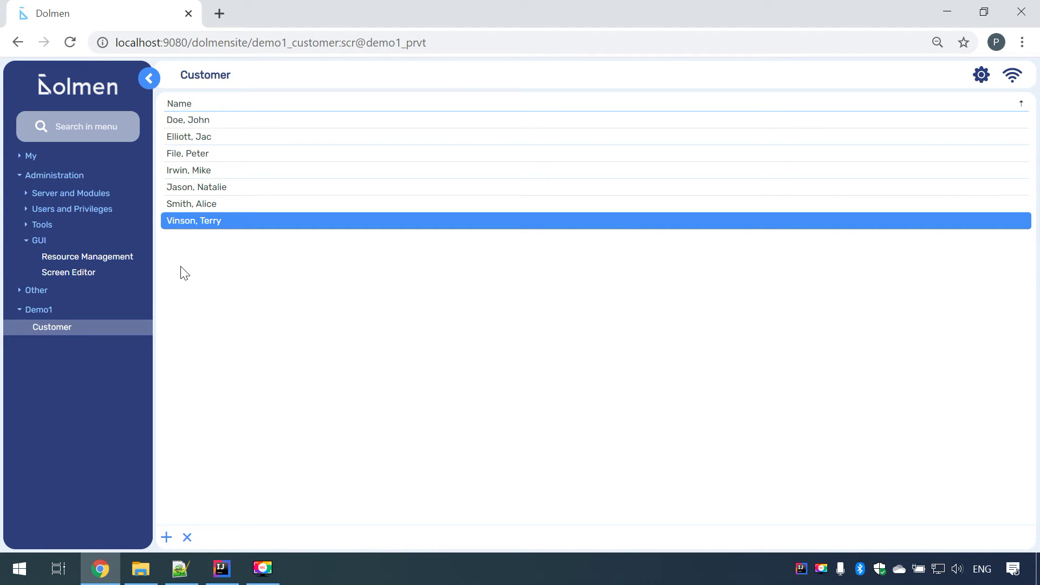
Return to the Screen Editor and create a new screen labelled Product in module DEMO1_PRVT
{"action": "left_click", "coordinate": [69, 277]}
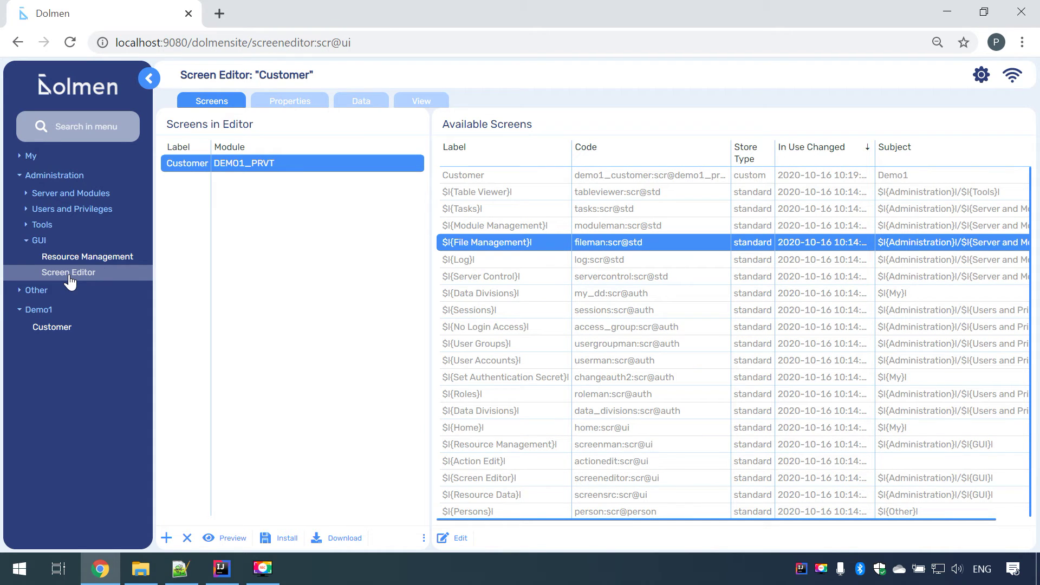
{"action": "left_click", "coordinate": [167, 538]}
{"action": "type", "text": "Product"}
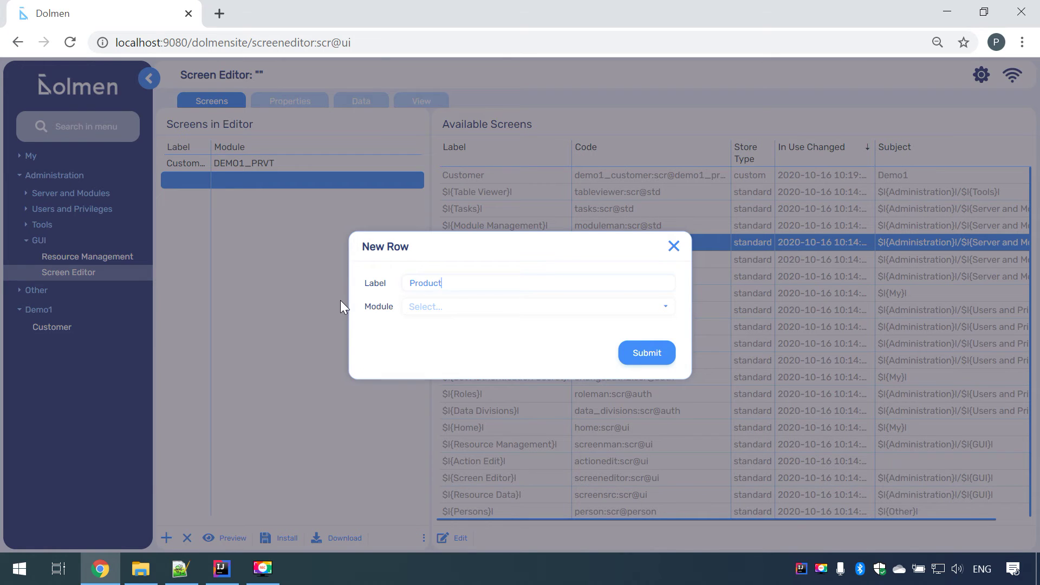
{"action": "key", "text": "Tab"}
{"action": "type", "text": "demo"}
{"action": "key", "text": "Return"}
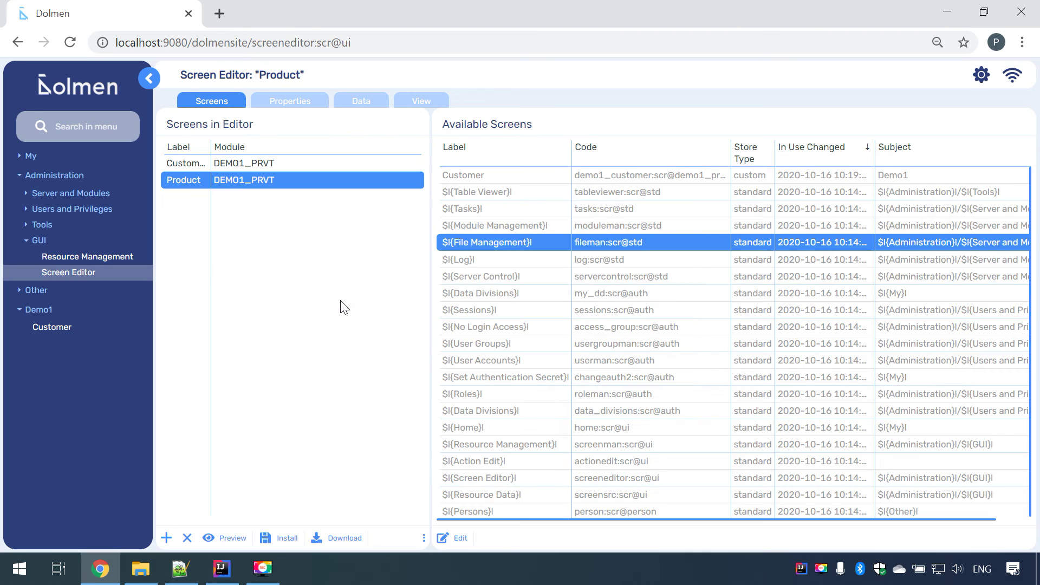
Set the Product screen's code to demo1_product, subject to Demo1, and grid to 240 columns and 240 rows
{"action": "left_click", "coordinate": [294, 102]}
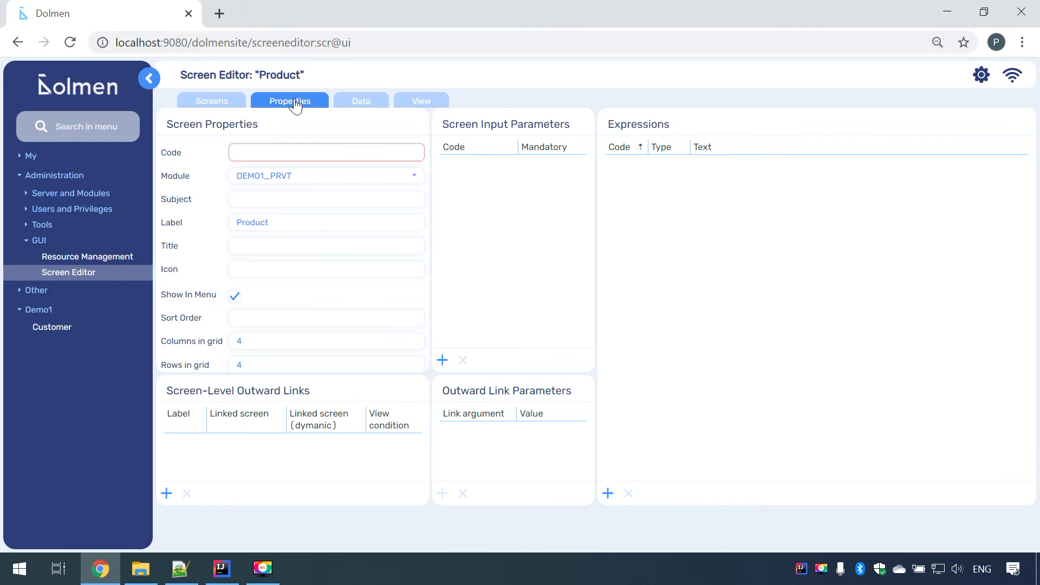
{"action": "left_click", "coordinate": [295, 156]}
{"action": "type", "text": "demo1_product"}
{"action": "key", "text": "Tab"}
{"action": "type", "text": "Demo1"}
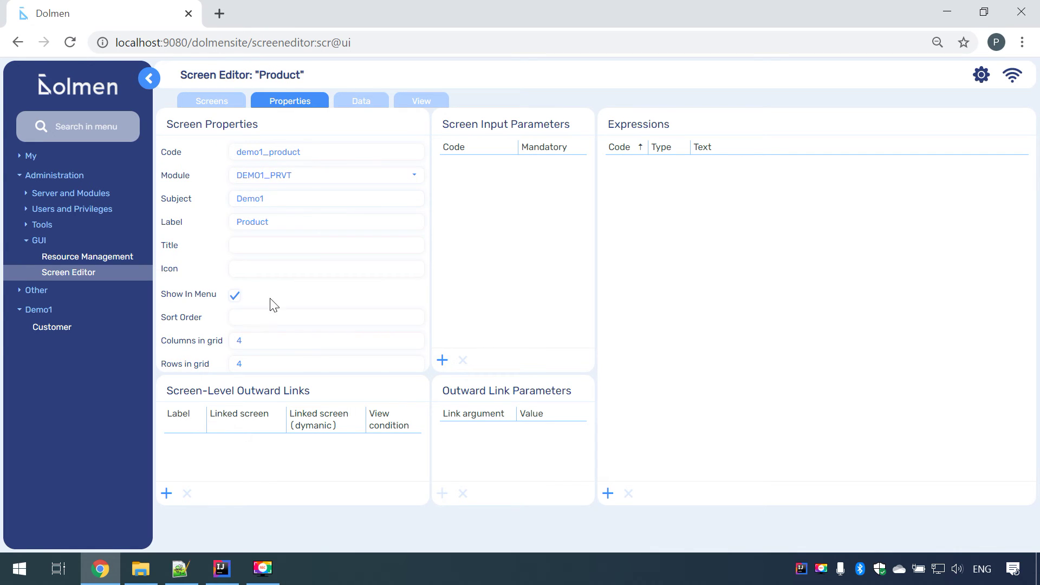
{"action": "left_click", "coordinate": [273, 341]}
{"action": "type", "text": "240"}
{"action": "key", "text": "Tab"}
{"action": "type", "text": "240"}
Add a data source with code product based on table Demo1_Prvt.Product, keeping type Table
{"action": "left_click", "coordinate": [363, 103]}
{"action": "left_click", "coordinate": [166, 537]}
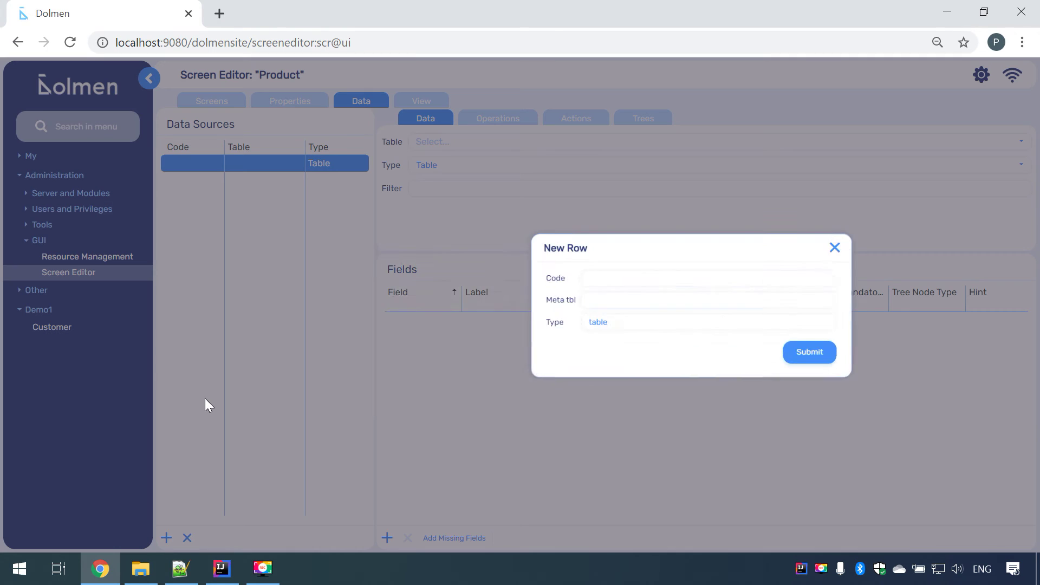
{"action": "type", "text": "product"}
{"action": "key", "text": "Tab"}
{"action": "type", "text": "Dem"}
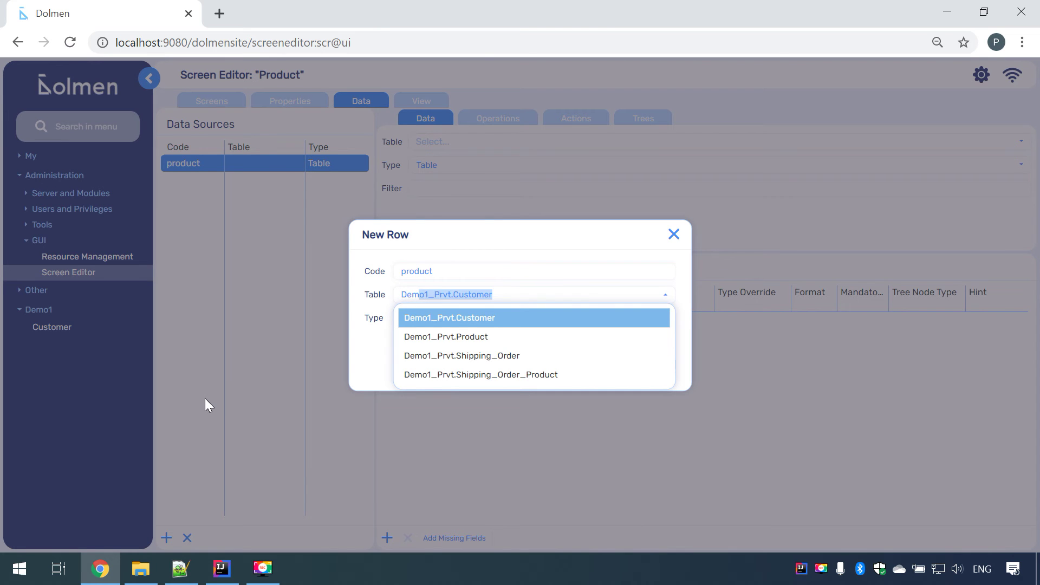
{"action": "key", "text": "Down"}
{"action": "key", "text": "Tab"}
{"action": "key", "text": "Return"}
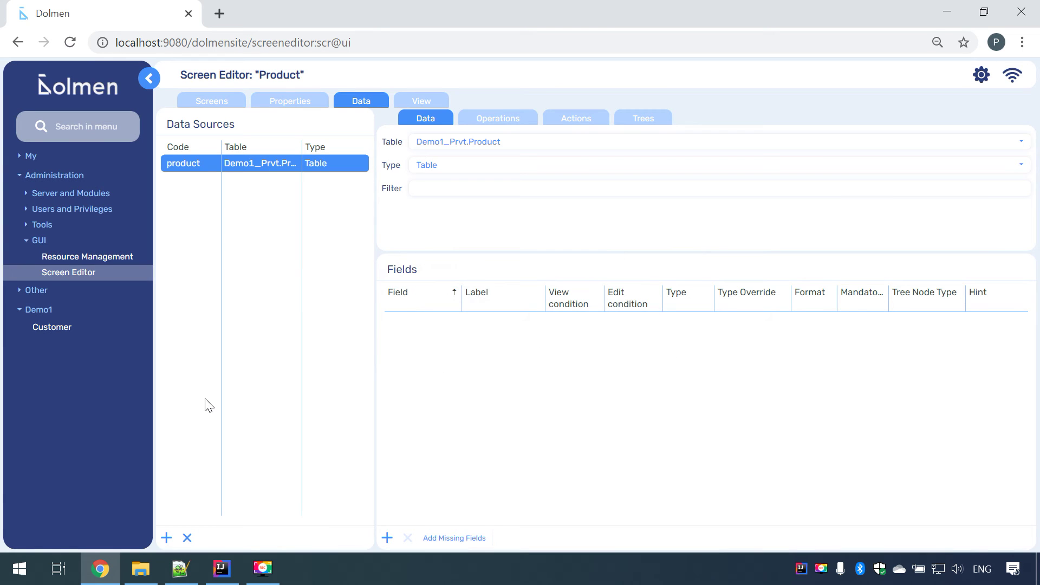
Add all missing fields and missing operations to the product data source
{"action": "left_click", "coordinate": [453, 538]}
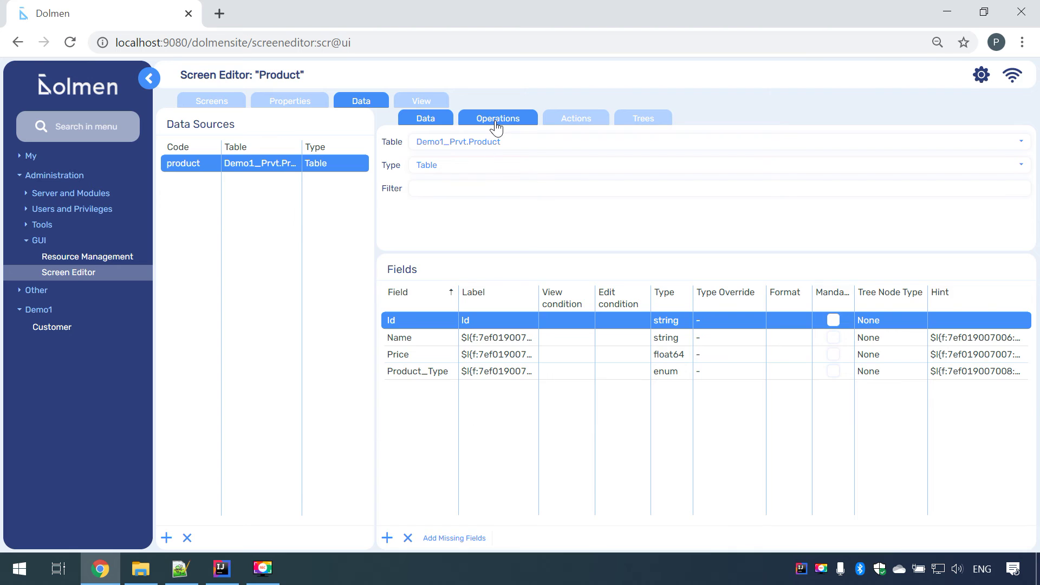
{"action": "left_click", "coordinate": [496, 122]}
{"action": "left_click", "coordinate": [455, 282]}
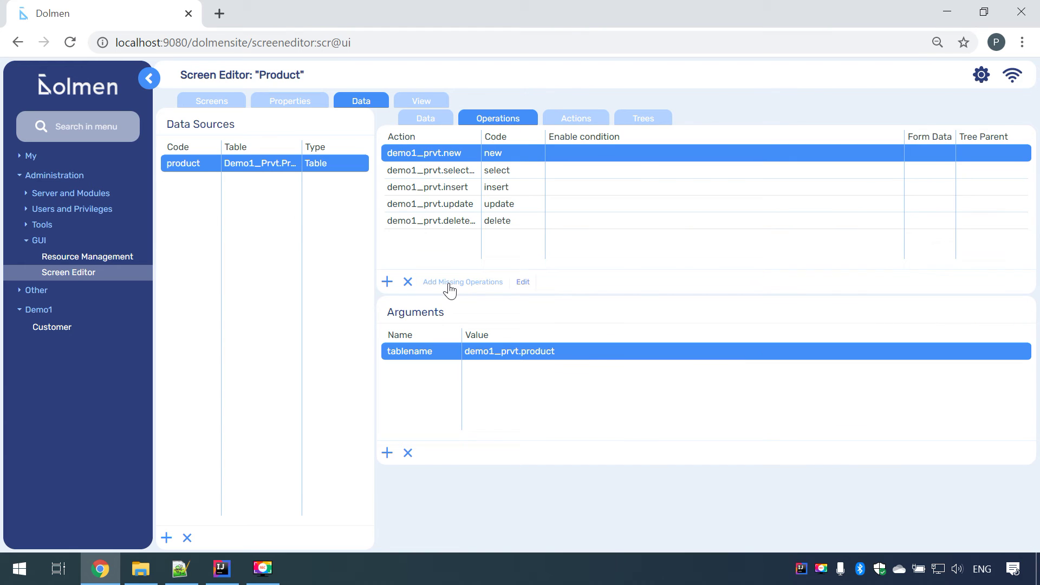
Add a view part named p_main to the Product screen and assign it the product data source
{"action": "left_click", "coordinate": [433, 104]}
{"action": "left_click", "coordinate": [306, 124]}
{"action": "left_click", "coordinate": [264, 151]}
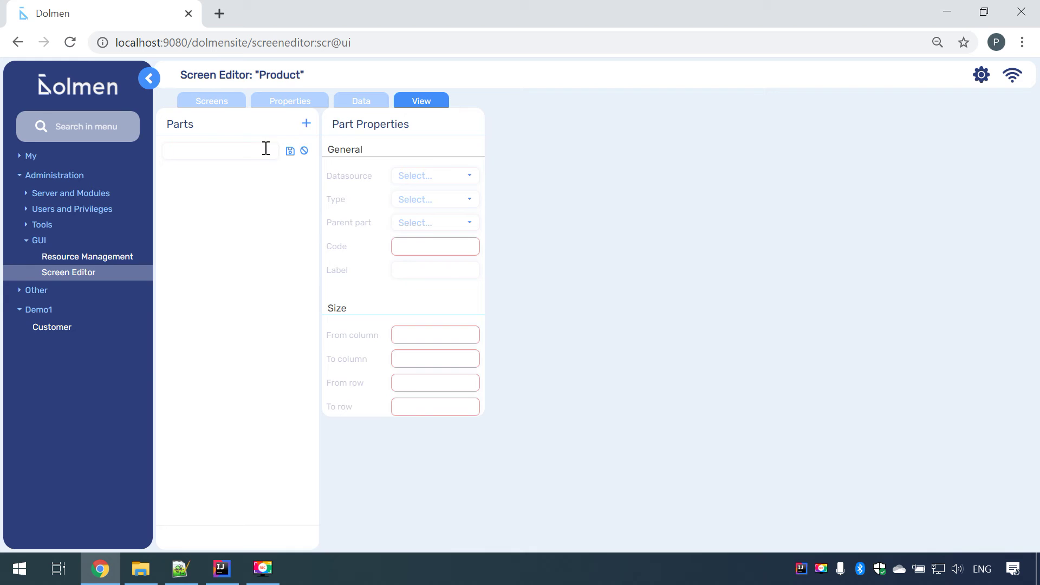
{"action": "type", "text": "p_main"}
{"action": "key", "text": "Return"}
{"action": "left_click", "coordinate": [409, 175]}
{"action": "left_click", "coordinate": [424, 215]}
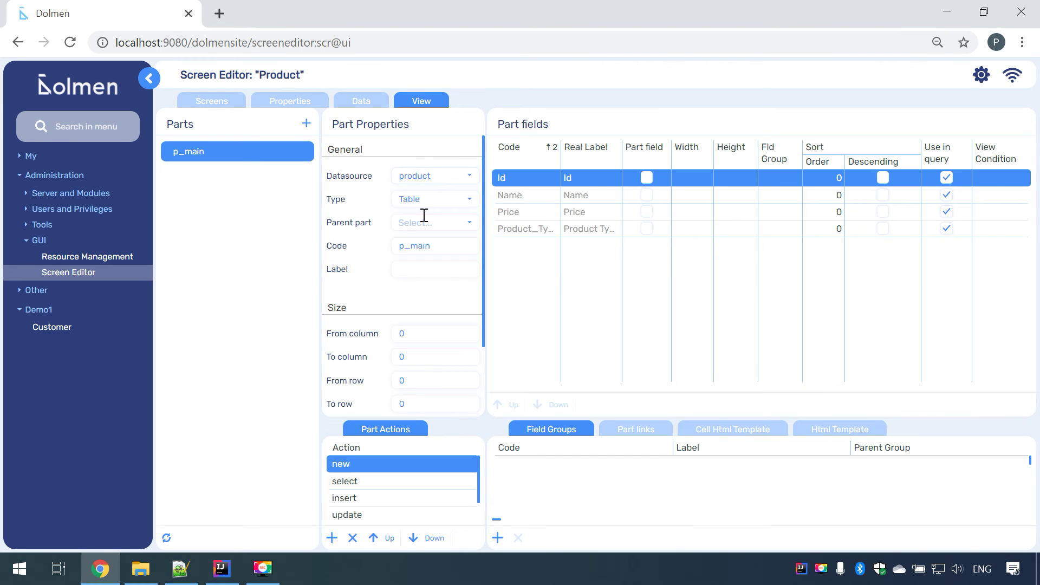
Include Name, Price and Product Type as fields of the p_main part, and set Name's sort order to 1
{"action": "left_click", "coordinate": [647, 194]}
{"action": "left_click", "coordinate": [646, 212]}
{"action": "left_click", "coordinate": [646, 228]}
{"action": "left_click", "coordinate": [837, 195]}
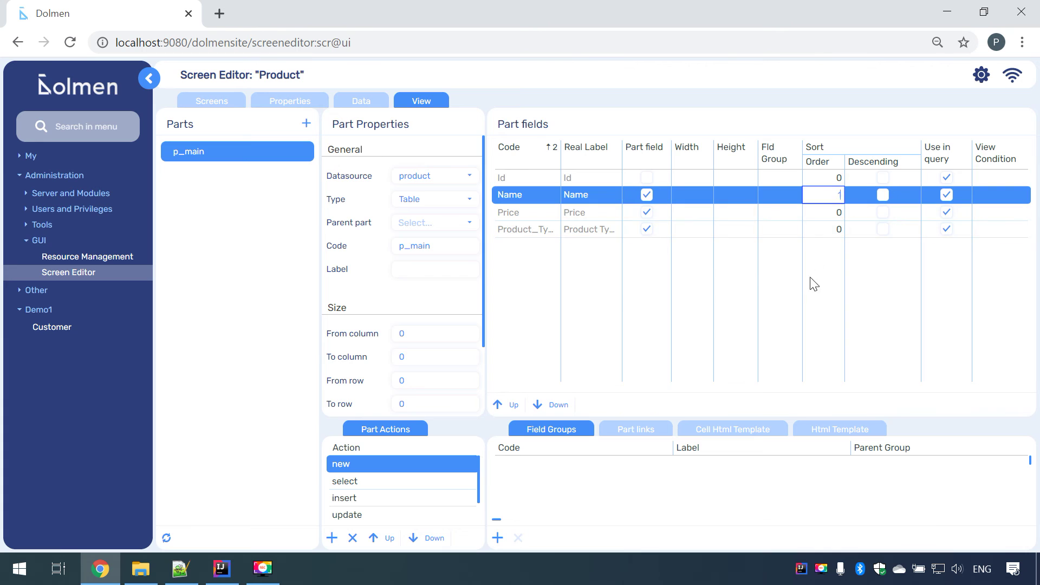
{"action": "type", "text": "1"}
{"action": "key", "text": "Return"}
Set the p_main part's size to columns 1 to 240 and rows 1 to 240
{"action": "left_click", "coordinate": [444, 336]}
{"action": "key", "text": "BackSpace"}
{"action": "type", "text": "1"}
{"action": "key", "text": "Tab"}
{"action": "type", "text": "240"}
{"action": "key", "text": "Tab"}
{"action": "type", "text": "1"}
{"action": "key", "text": "Tab"}
{"action": "type", "text": "240"}
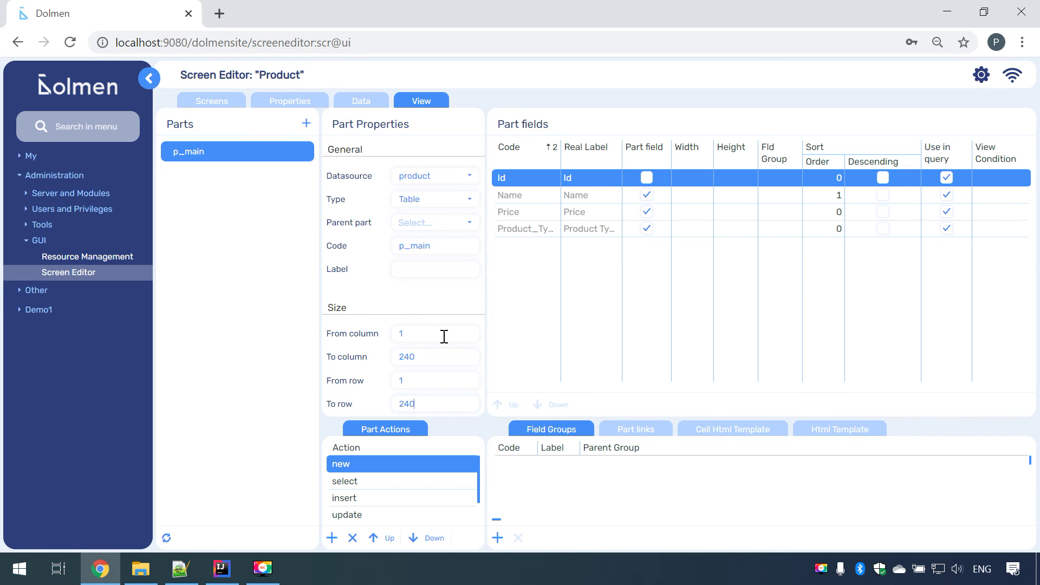
Install the Product screen from the list of screens in the editor
{"action": "left_click", "coordinate": [210, 103]}
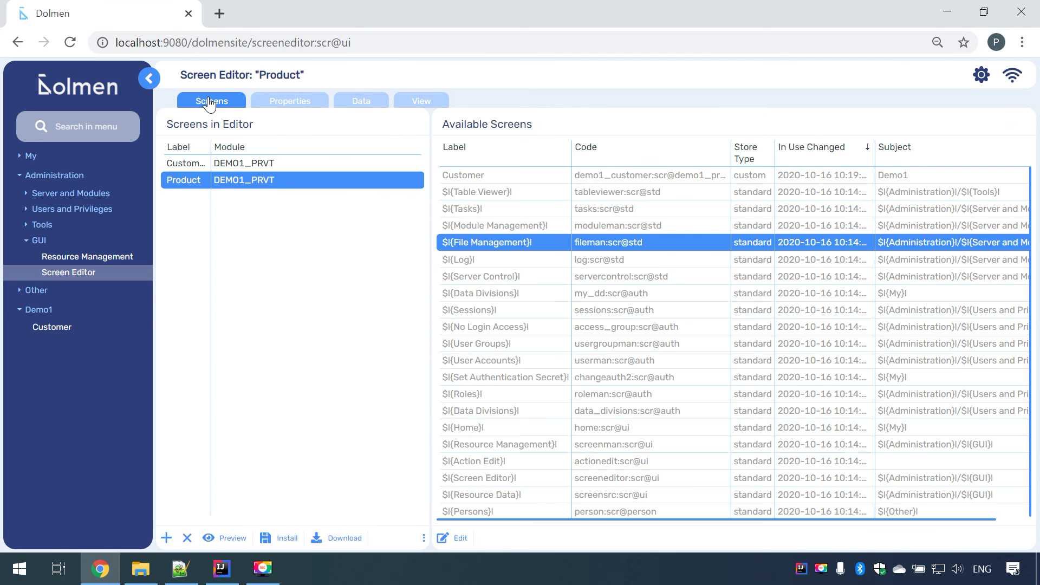
{"action": "left_click", "coordinate": [275, 538]}
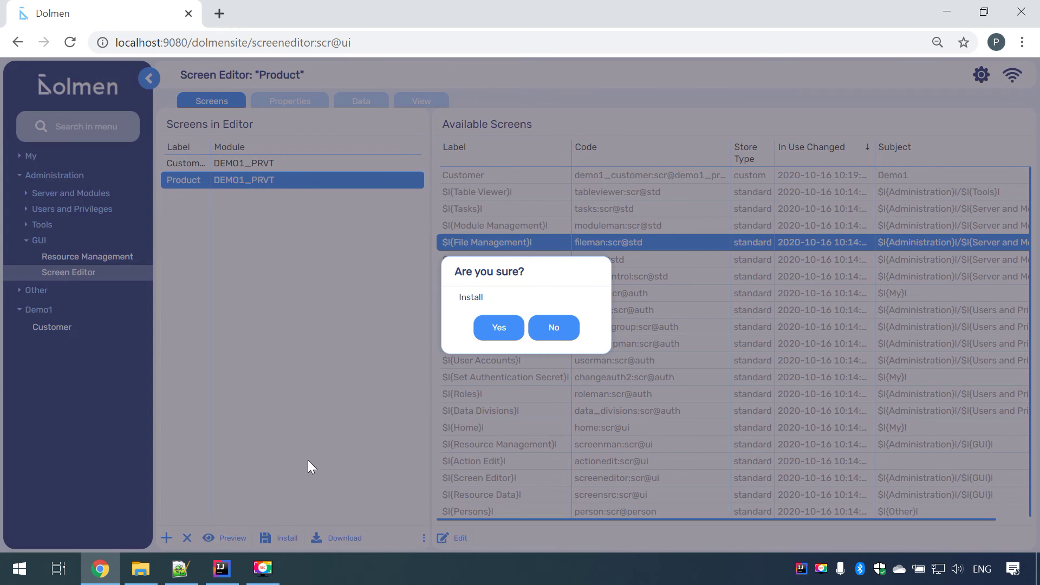
{"action": "left_click", "coordinate": [515, 330]}
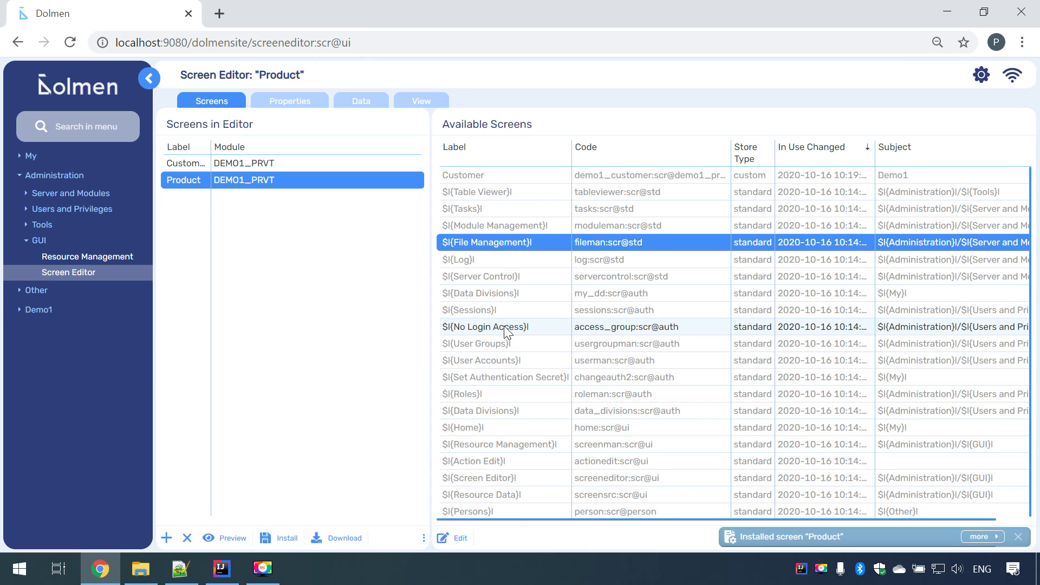
Open Demo1's Product screen and add the product Sheriff Woody at price 2.76, keeping type Toy
{"action": "left_click", "coordinate": [36, 311]}
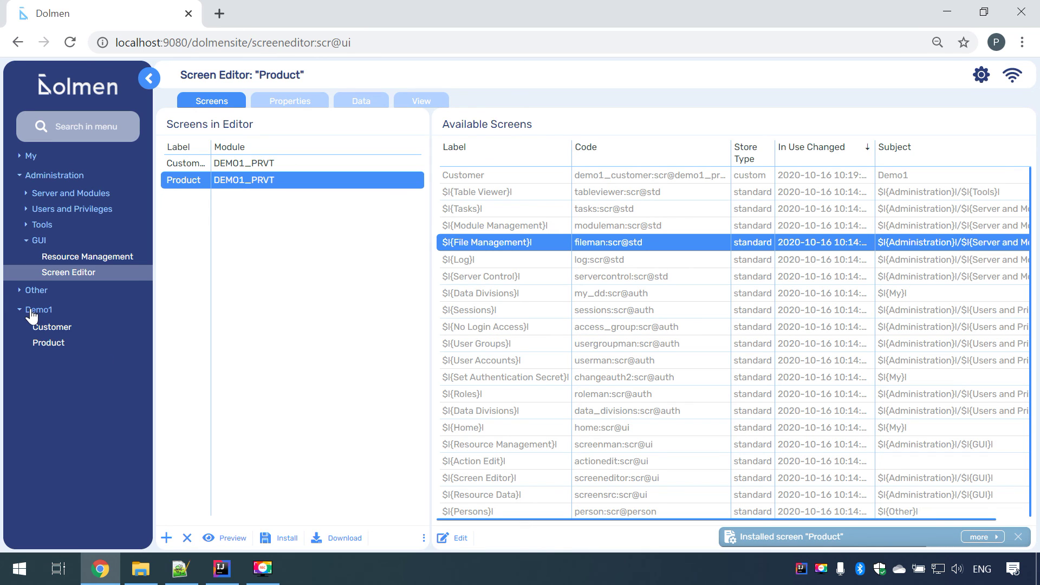
{"action": "left_click", "coordinate": [46, 344]}
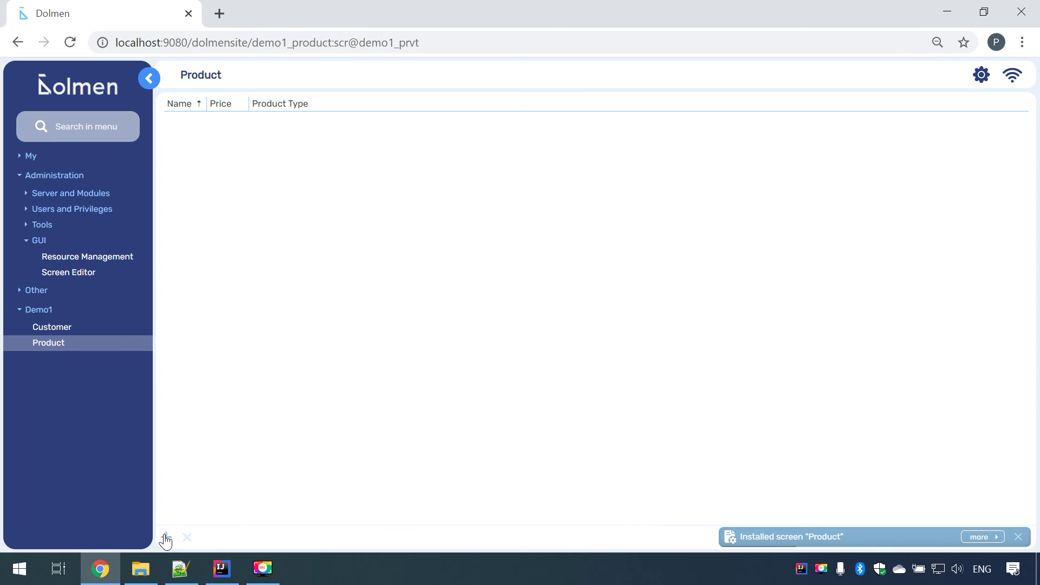
{"action": "left_click", "coordinate": [167, 538]}
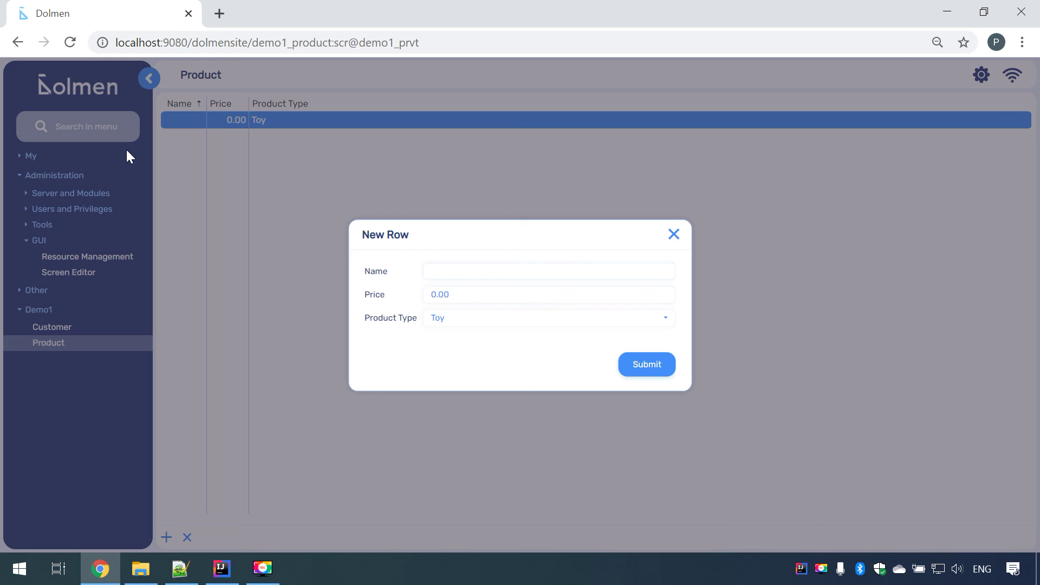
{"action": "type", "text": "Sheriff Woody"}
{"action": "key", "text": "Tab"}
{"action": "type", "text": ".76"}
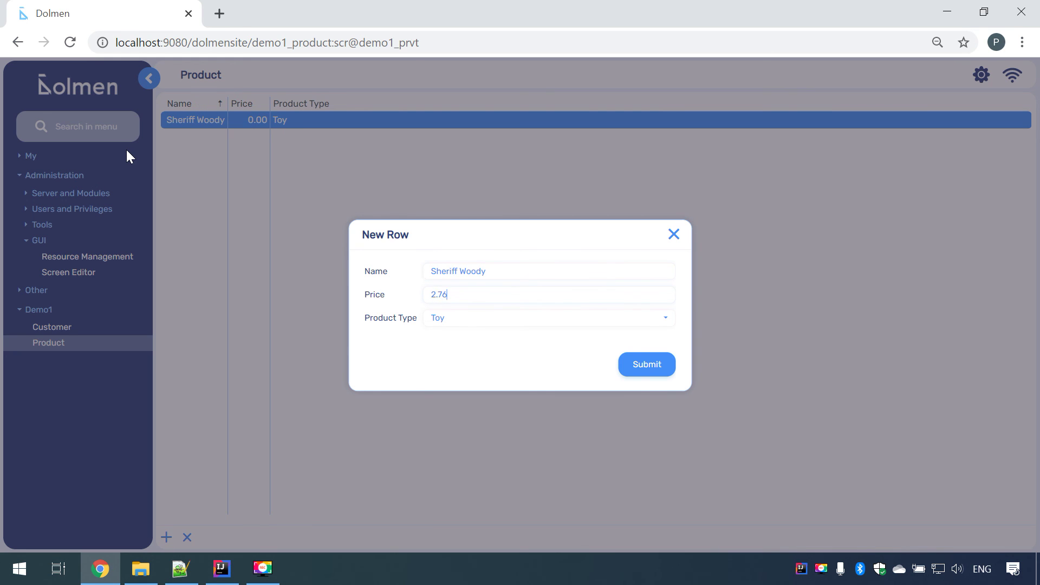
{"action": "key", "text": "Return"}
Add the product Buzz Lightyear at price 4.15, keeping type Toy
{"action": "left_click", "coordinate": [167, 538]}
{"action": "type", "text": "Buzz Lightyear"}
{"action": "key", "text": "Tab"}
{"action": "type", "text": "4.15"}
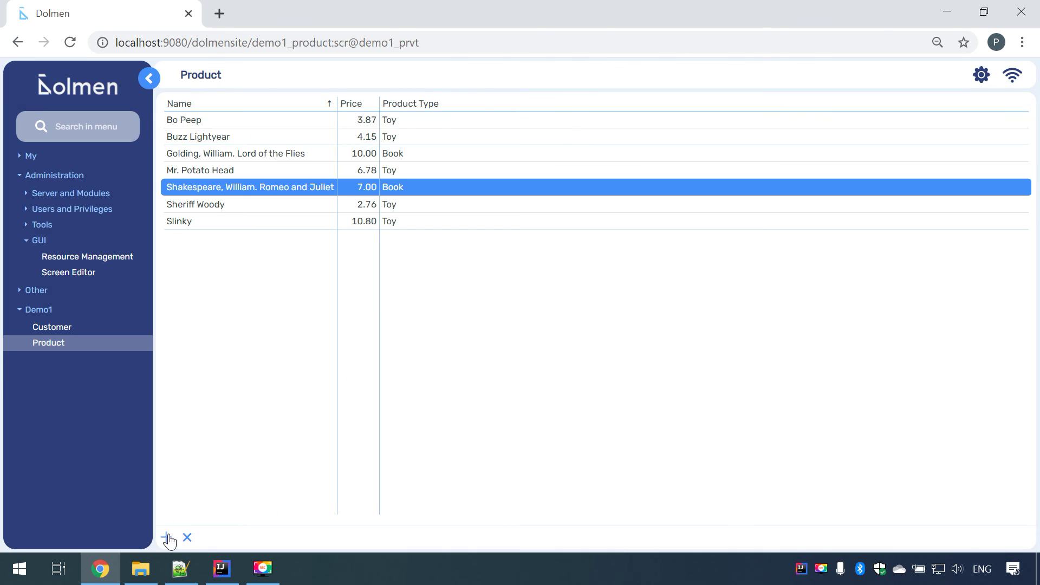
Add the product "Homer. The Odyssey" at price 8 with product type Book
{"action": "left_click", "coordinate": [168, 538]}
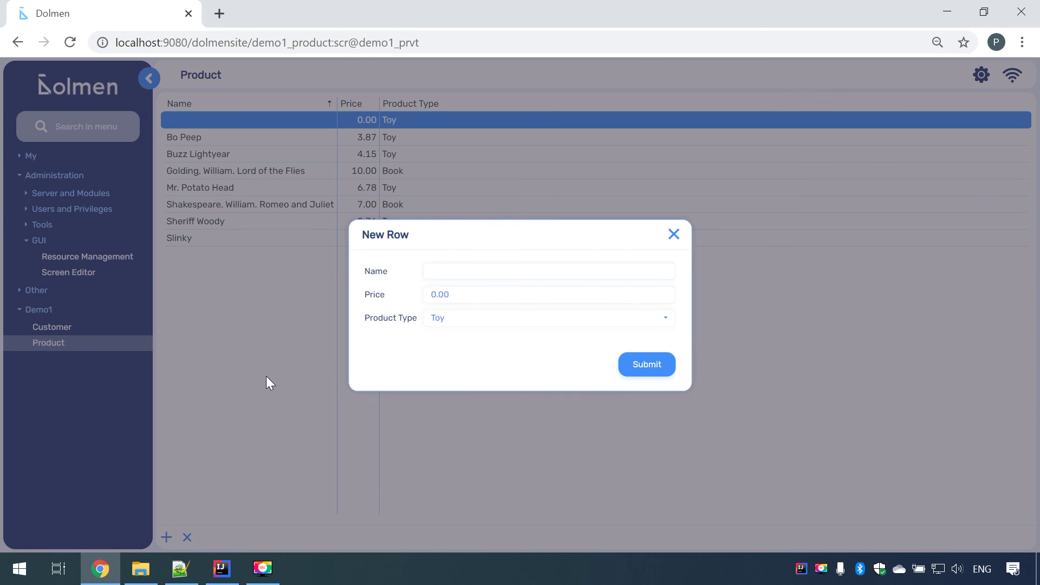
{"action": "type", "text": "Homer. The Odyssey"}
{"action": "key", "text": "Tab"}
{"action": "type", "text": "8"}
{"action": "key", "text": "Tab"}
{"action": "key", "text": "Down"}
{"action": "key", "text": "Return"}
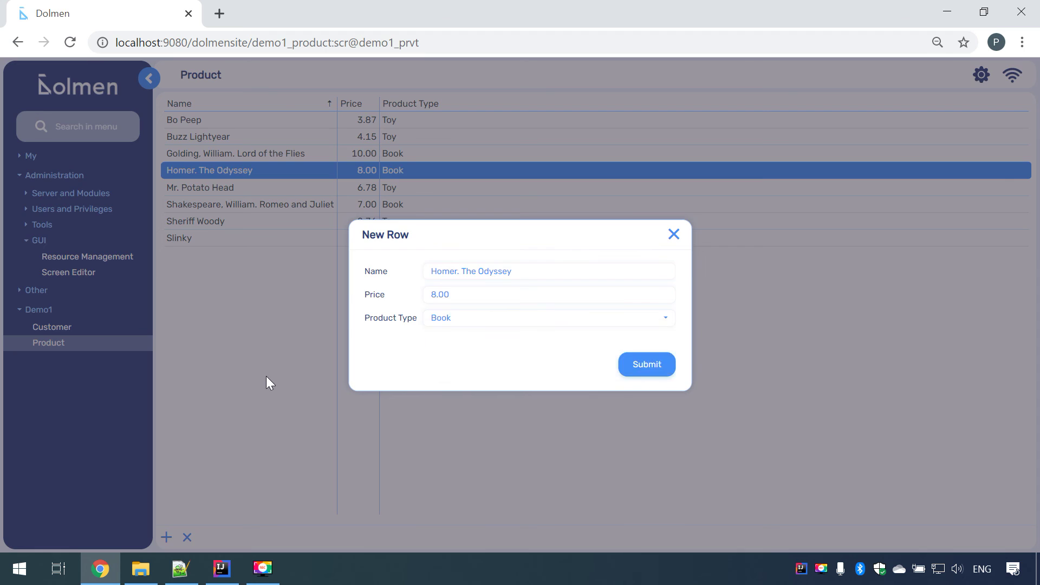
{"action": "key", "text": "Return"}
Add the product "Greene, Graham. Our Man in Havana" at price 16 with product type Book
{"action": "left_click", "coordinate": [166, 537]}
{"action": "type", "text": "Greene, Graham. Our Man in Havana"}
{"action": "key", "text": "Tab"}
{"action": "type", "text": "16"}
{"action": "key", "text": "Tab"}
{"action": "key", "text": "Down"}
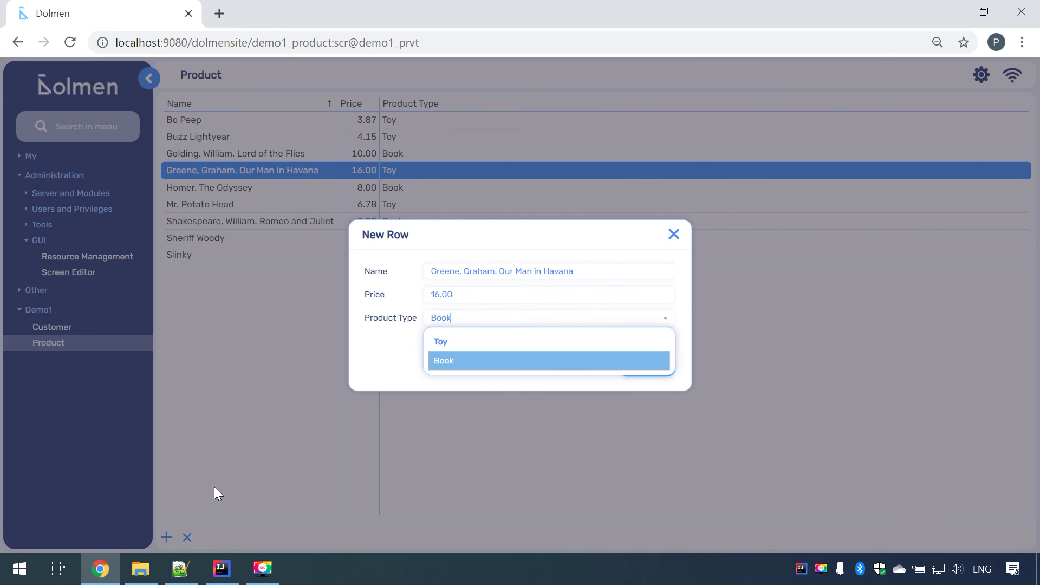
{"action": "key", "text": "Return"}
{"action": "key", "text": "Return"}
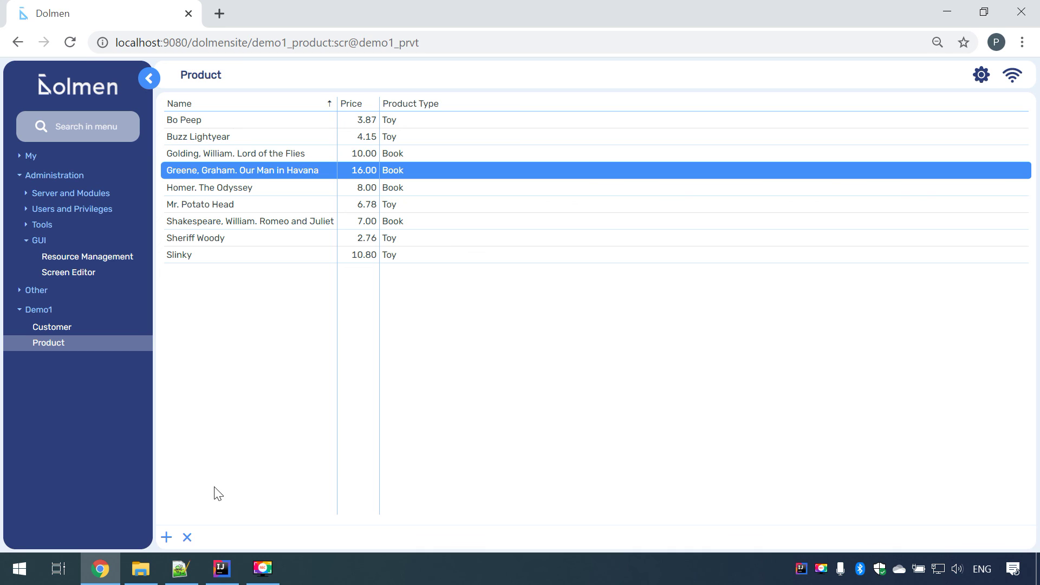